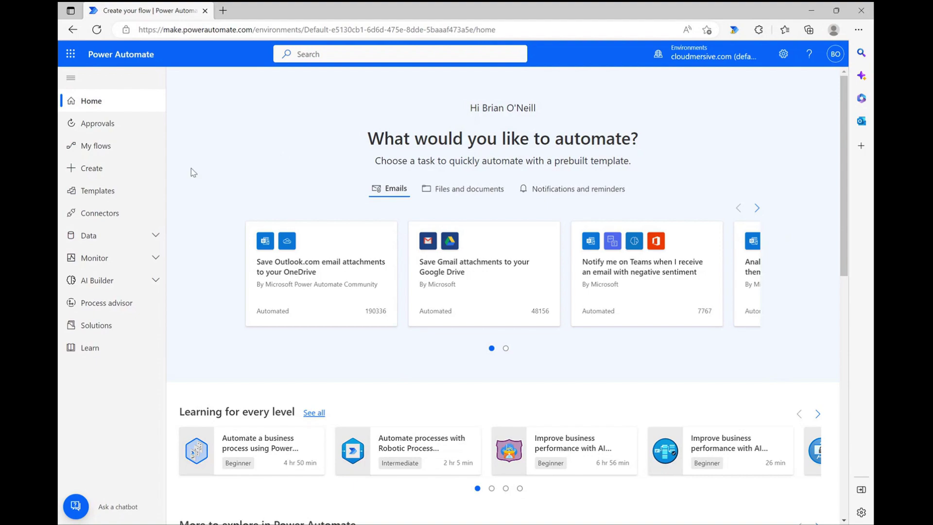
# Step: Create a manually triggered instant cloud flow named 'replace string'
pyautogui.click(97, 169)
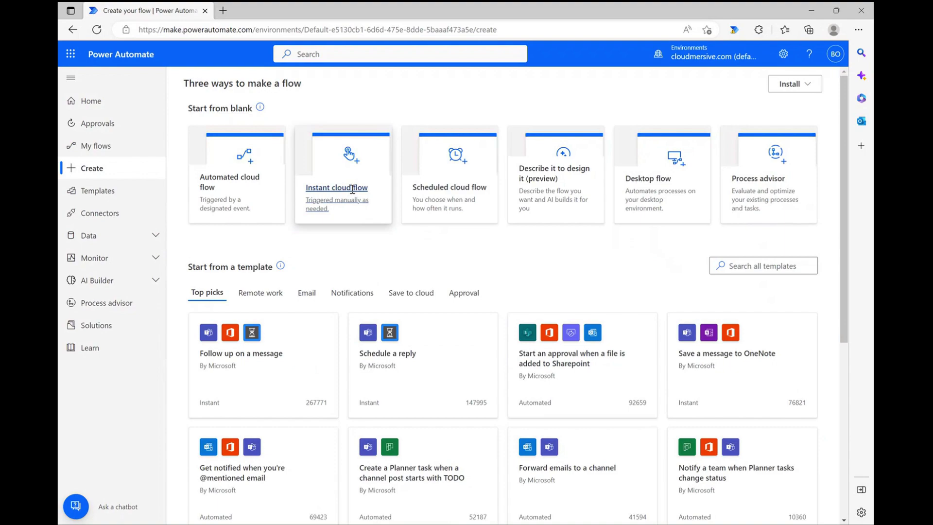
pyautogui.click(352, 194)
pyautogui.click(542, 190)
pyautogui.write('replace string')
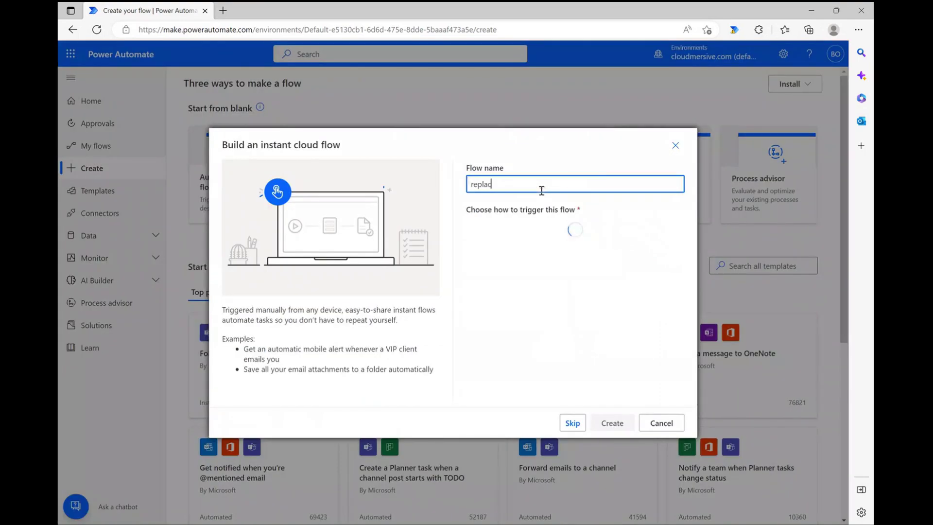
pyautogui.click(558, 230)
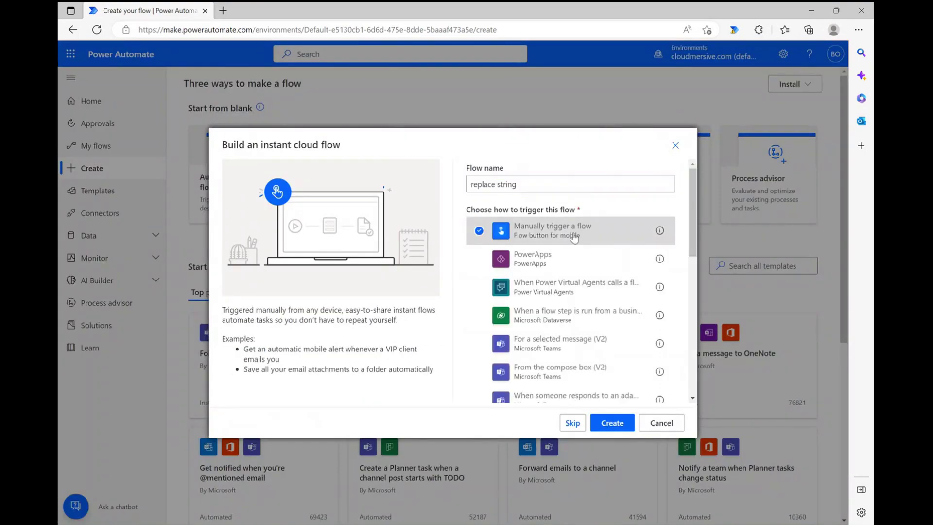
pyautogui.click(612, 421)
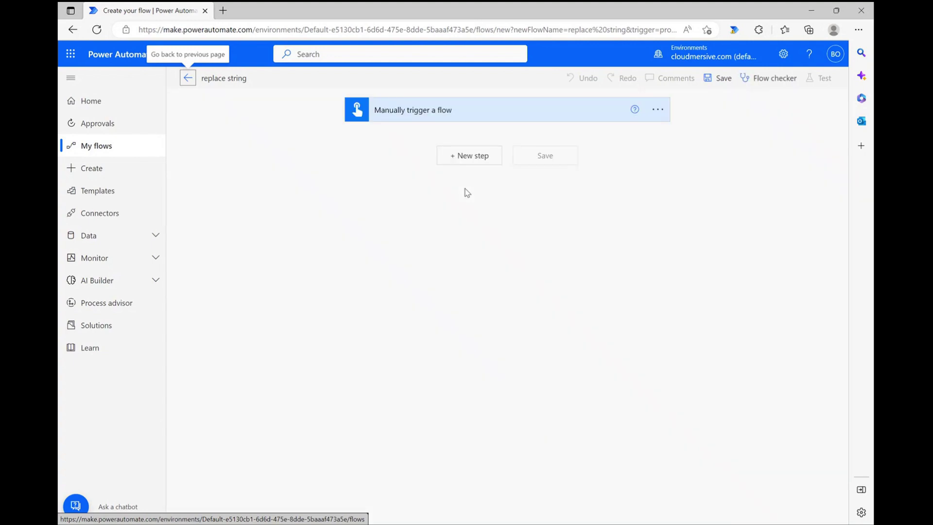
# Step: Add a SharePoint Get file content step reading Power Automate Samples/Demo File.docx from Content Team
pyautogui.click(470, 158)
pyautogui.write('get')
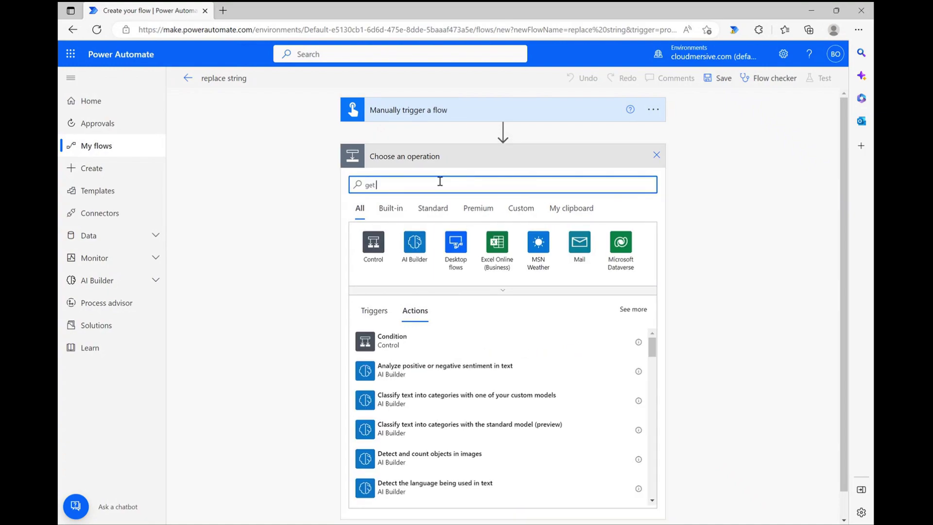
pyautogui.write(' file content')
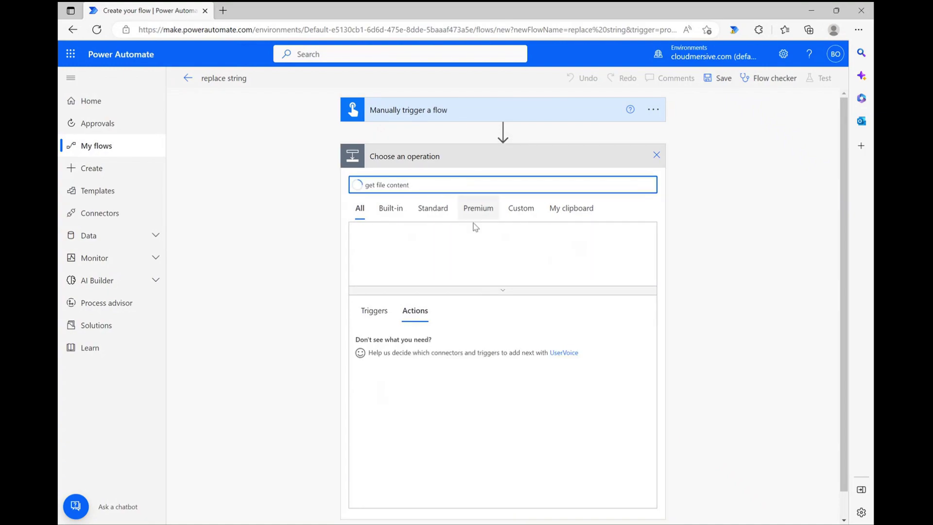
pyautogui.click(605, 400)
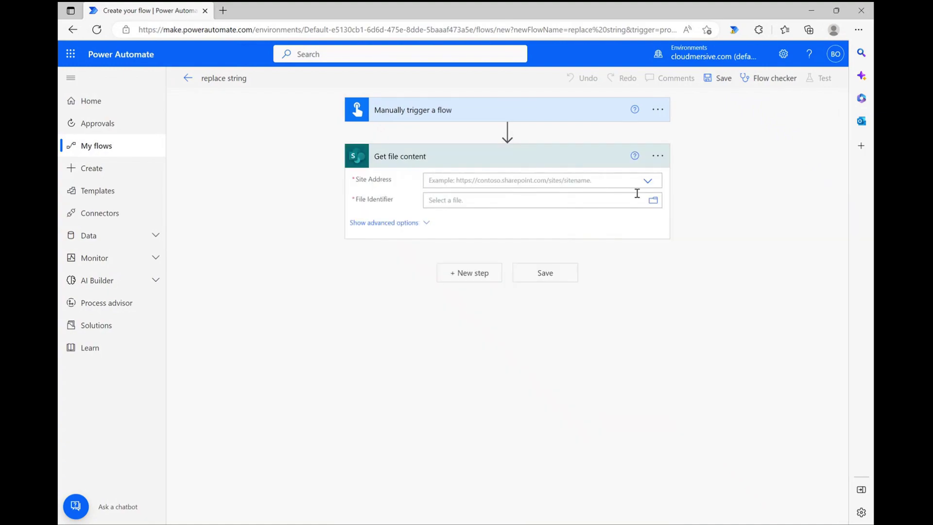
pyautogui.click(655, 203)
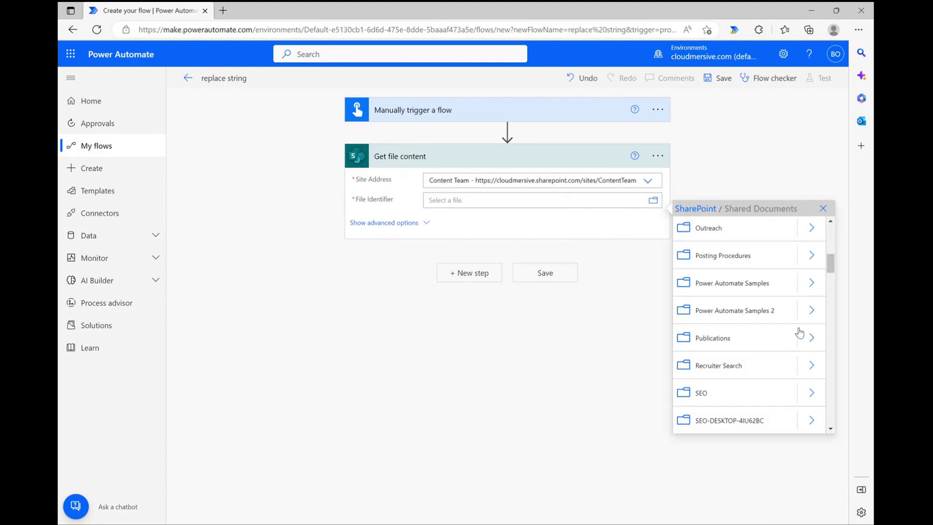
pyautogui.click(810, 286)
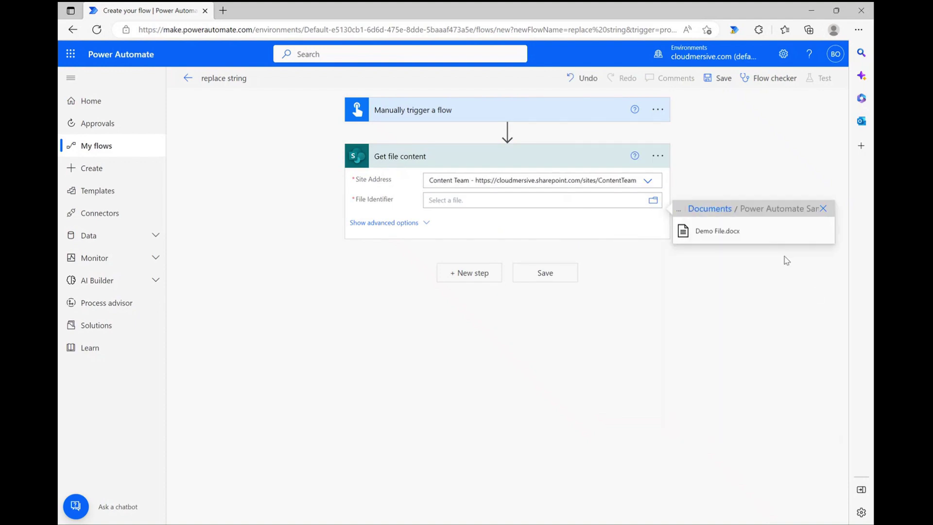
pyautogui.click(756, 237)
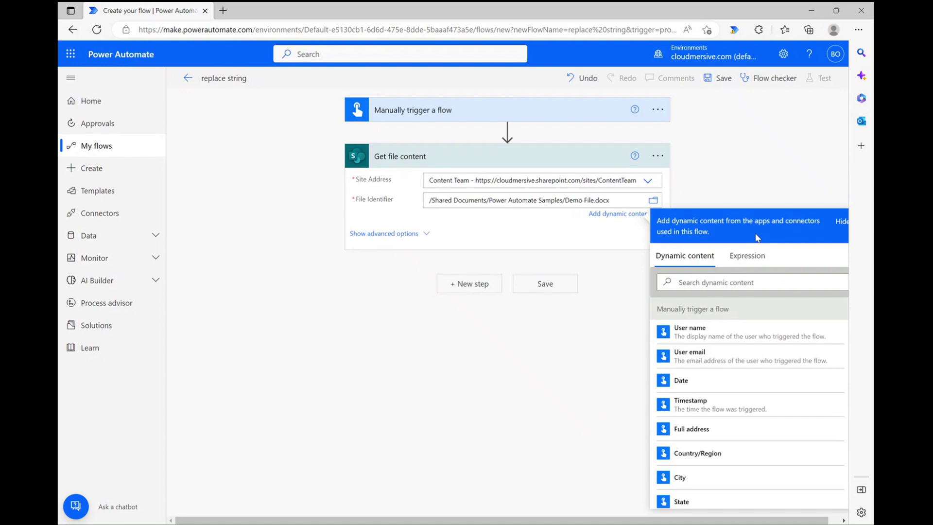
pyautogui.click(748, 164)
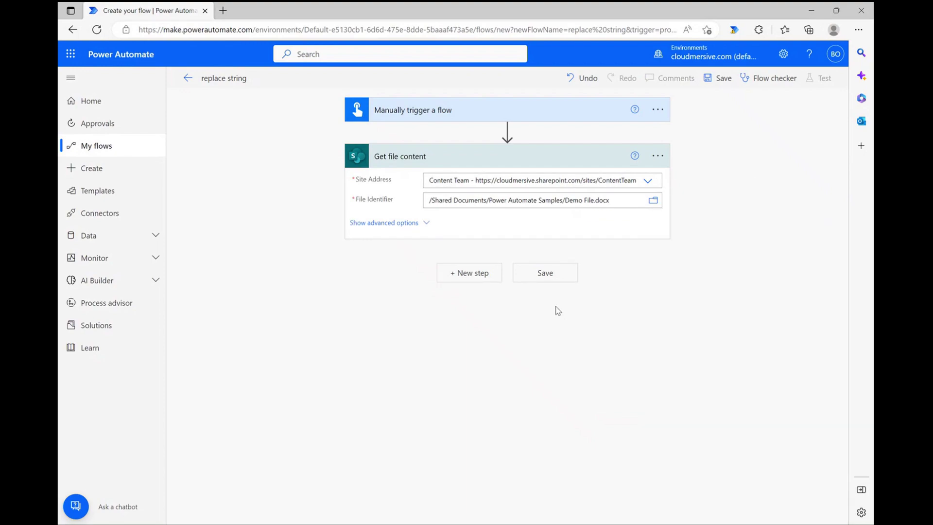
# Step: Add a Cloudmersive Document Conversion step and filter its actions to 'begin editing'
pyautogui.click(485, 281)
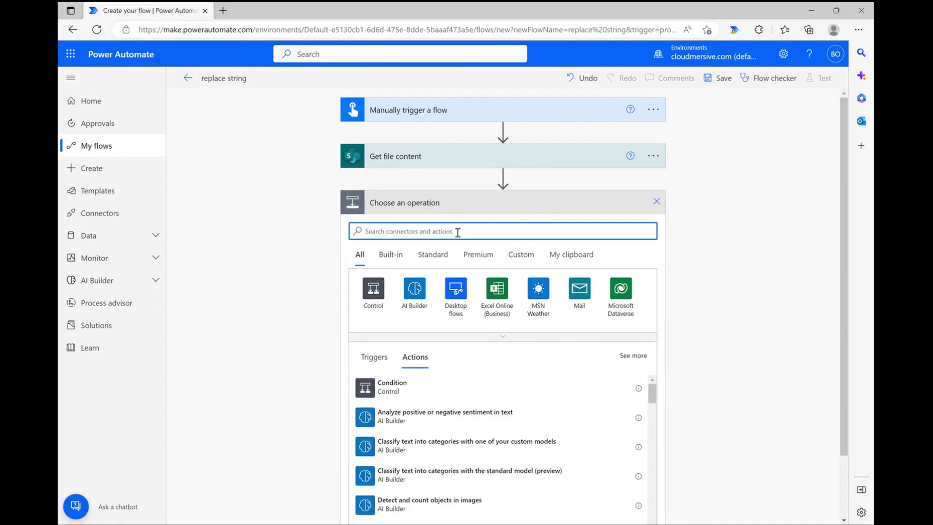
pyautogui.write('cloudmersive')
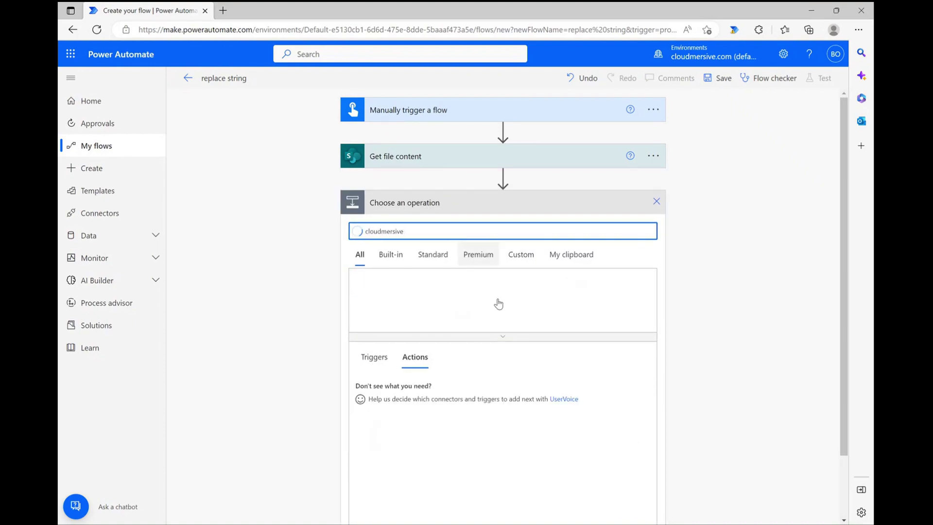
pyautogui.click(503, 335)
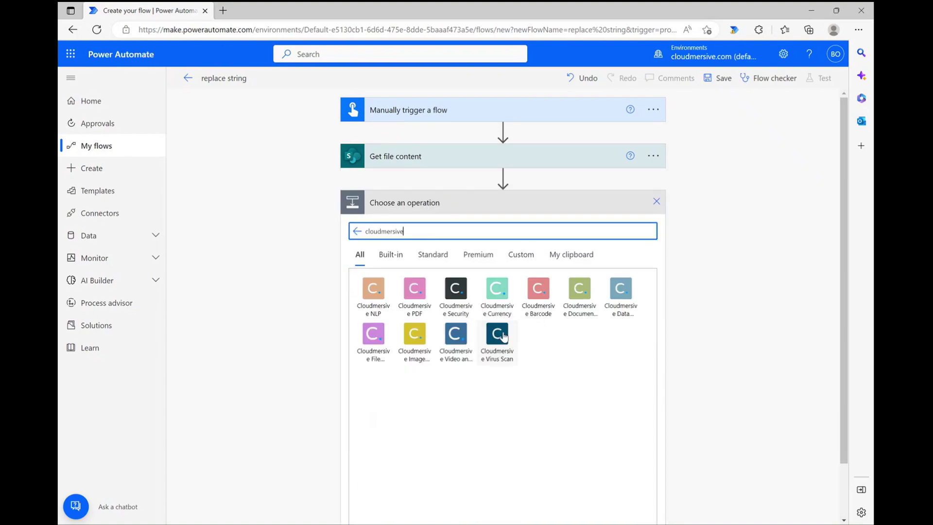
pyautogui.click(583, 298)
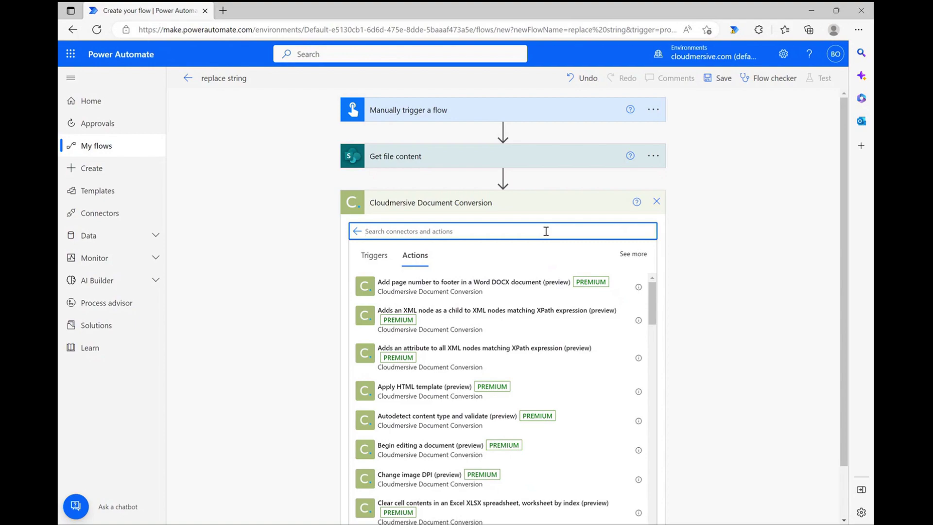
pyautogui.write('begin editing')
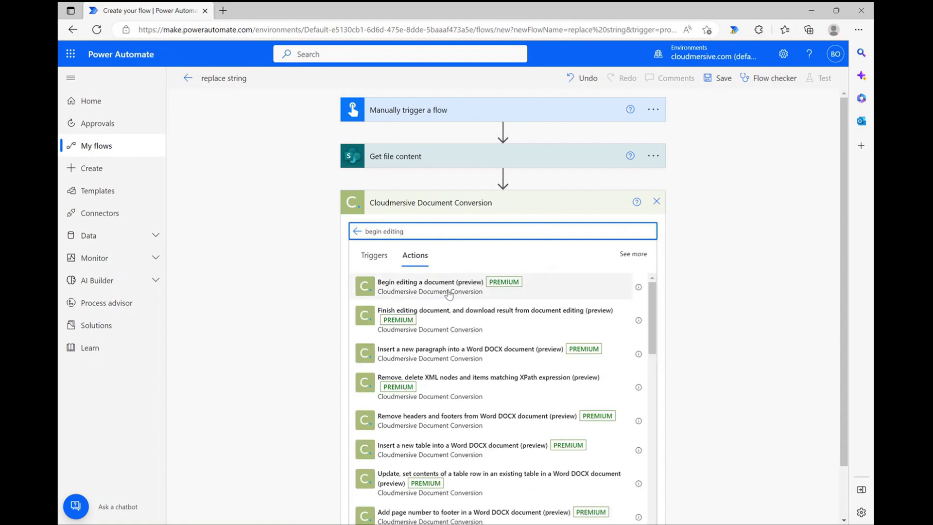
# Step: Add Begin editing a document with File Content as input and 'filename.docx' as file name
pyautogui.click(449, 293)
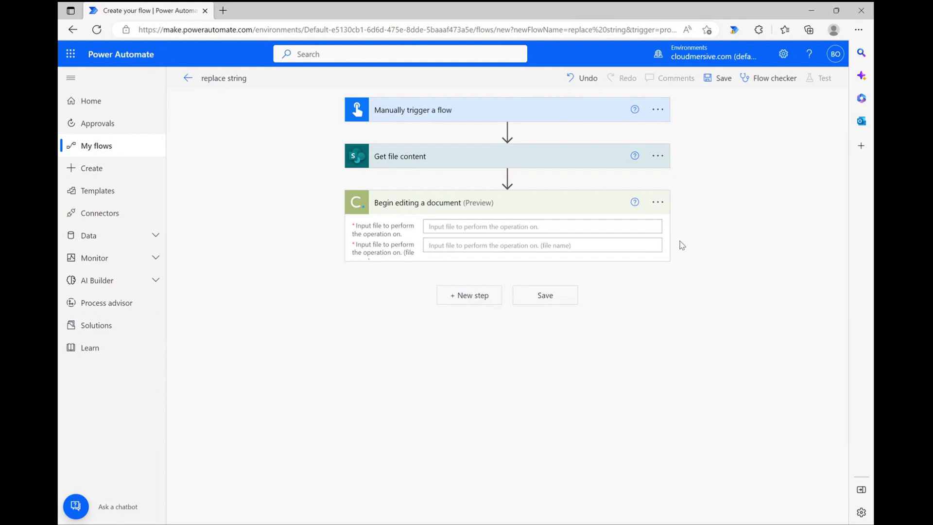
pyautogui.click(546, 228)
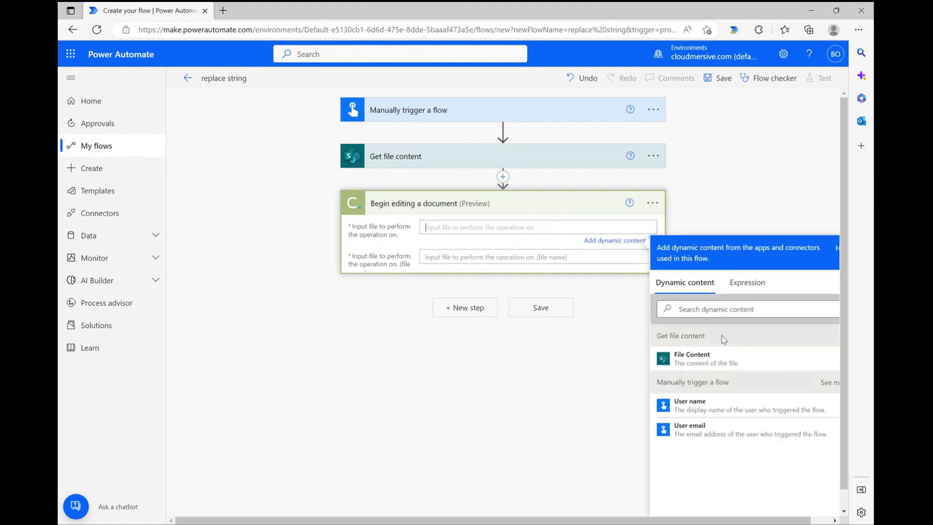
pyautogui.click(704, 356)
pyautogui.click(502, 258)
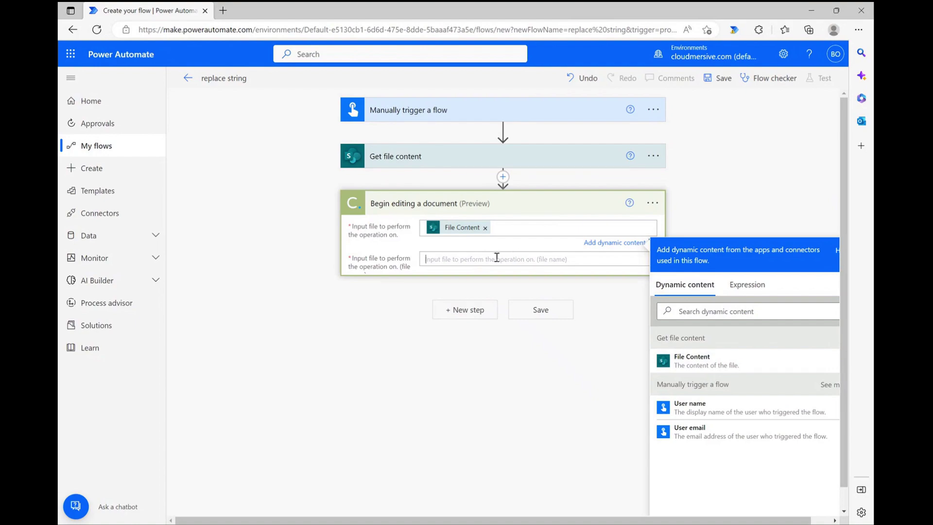
pyautogui.write('filename.docx')
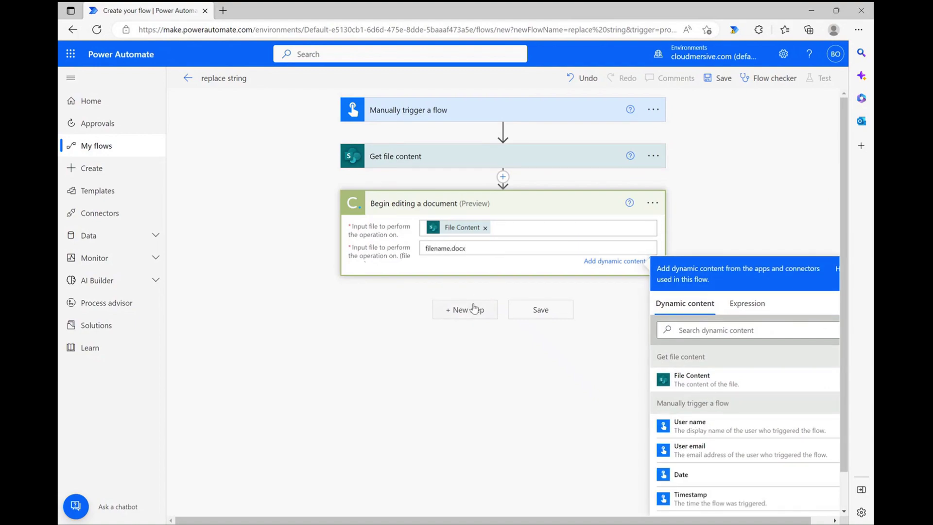
pyautogui.click(367, 331)
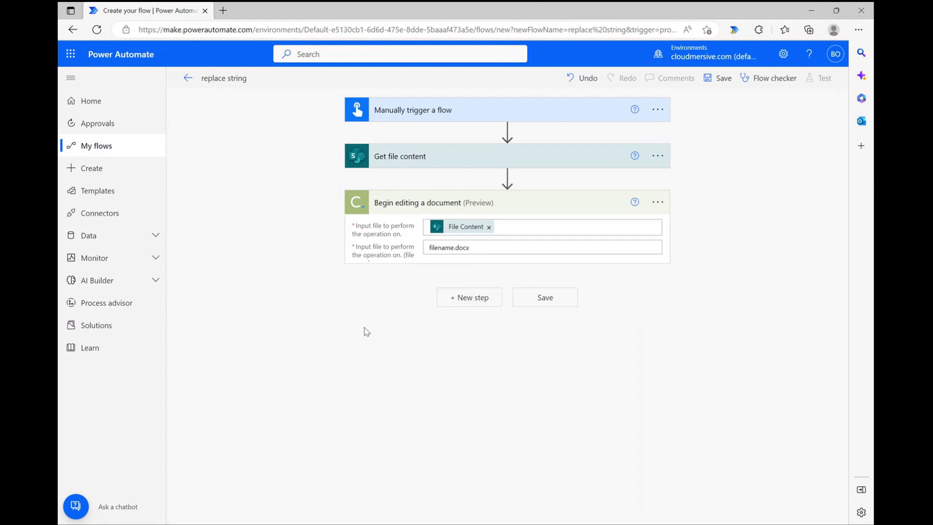
# Step: Add the Cloudmersive 'Replace string in Word DOCX document' action as a new step
pyautogui.click(495, 300)
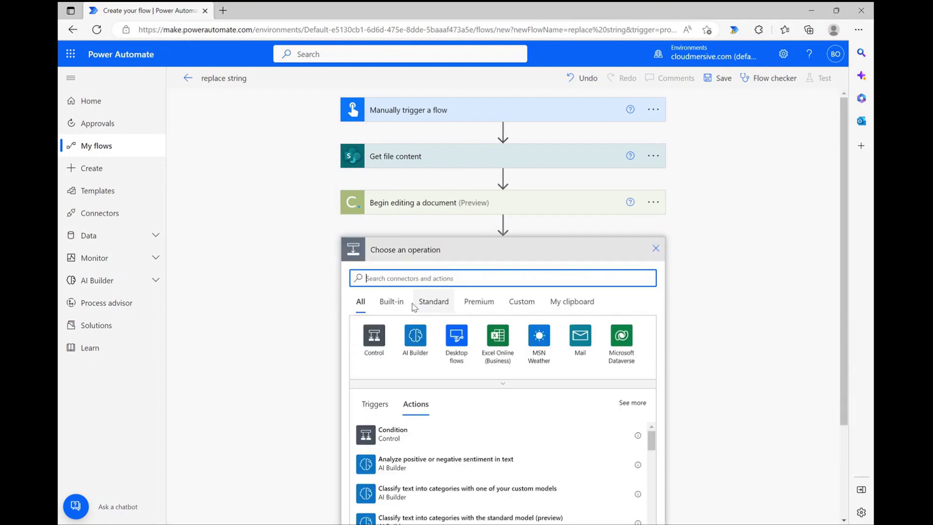
pyautogui.click(417, 277)
pyautogui.write('cloudmersive')
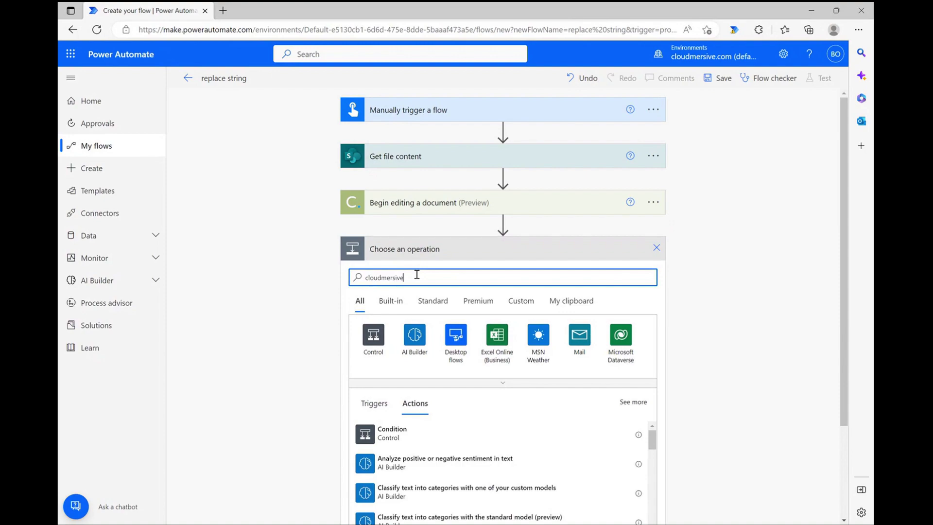
pyautogui.click(580, 338)
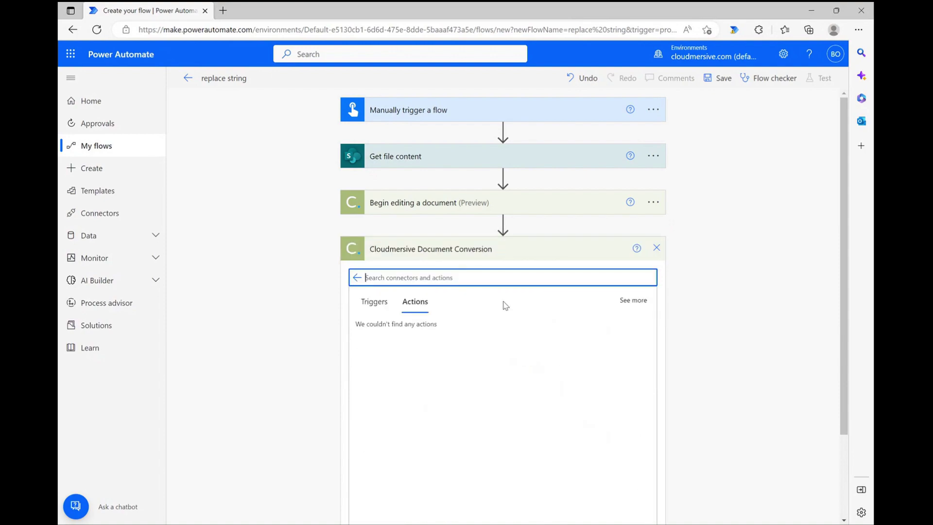
pyautogui.write('replace string')
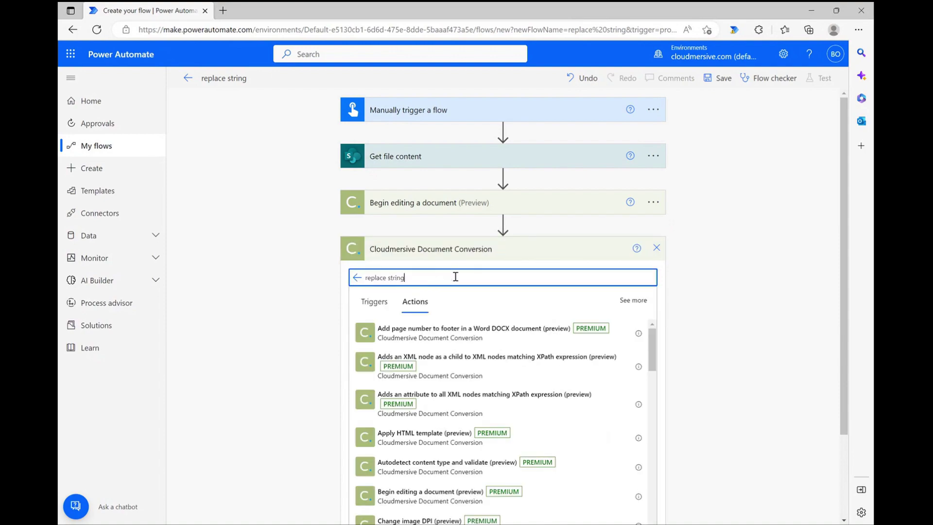
pyautogui.click(488, 336)
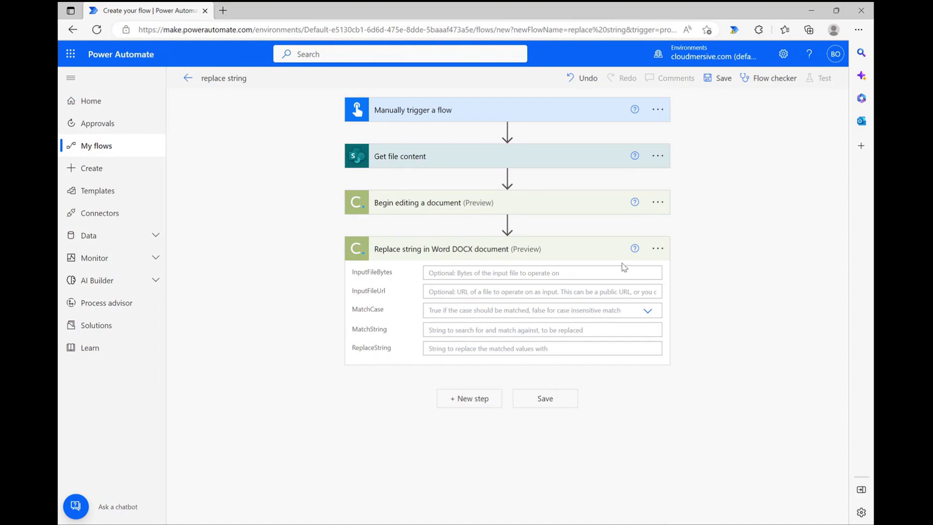
# Step: Set InputFileUrl to body, paste the match sentence, and replace it with 'This string has replaced the old string.'
pyautogui.click(536, 294)
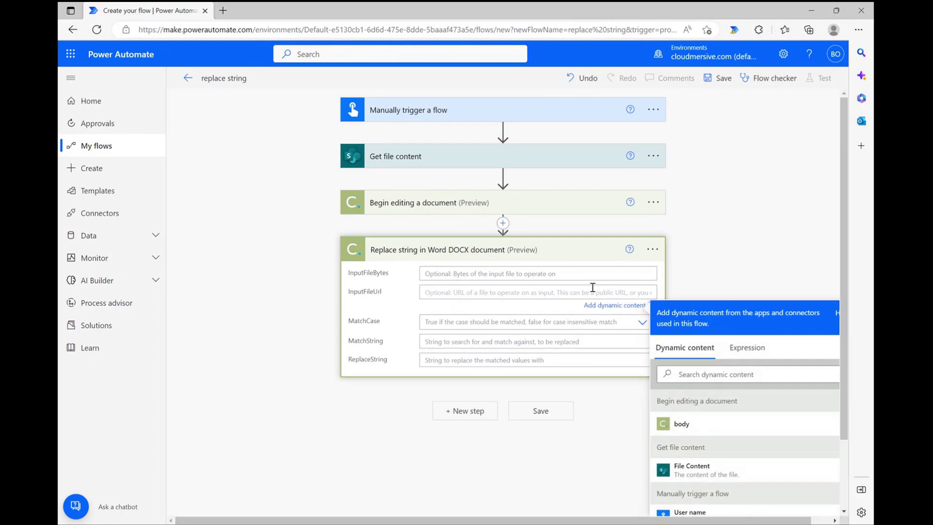
pyautogui.click(707, 423)
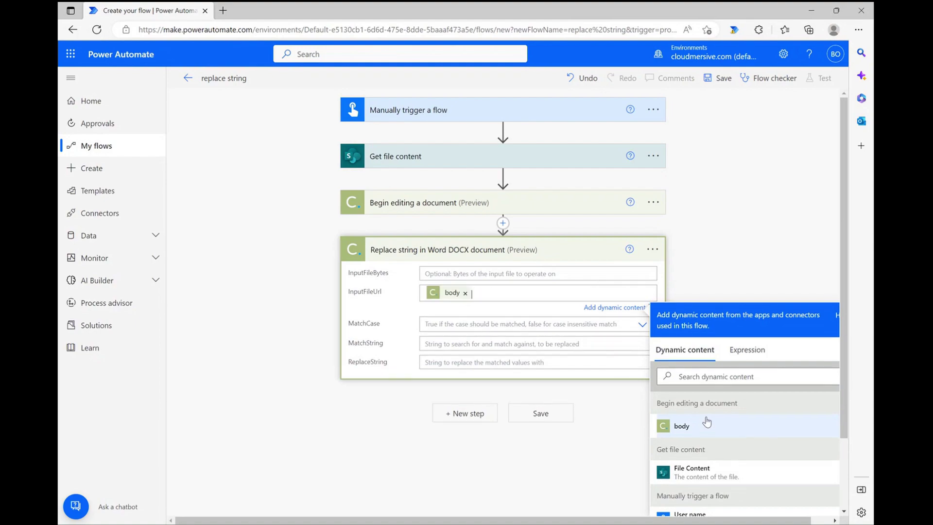
pyautogui.click(755, 259)
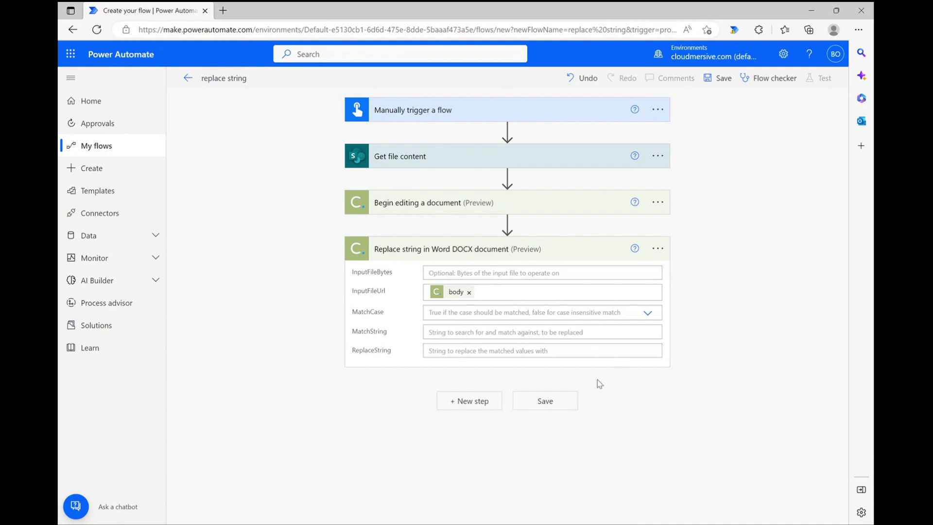
pyautogui.click(431, 332)
pyautogui.write('This is string that I want to replace.')
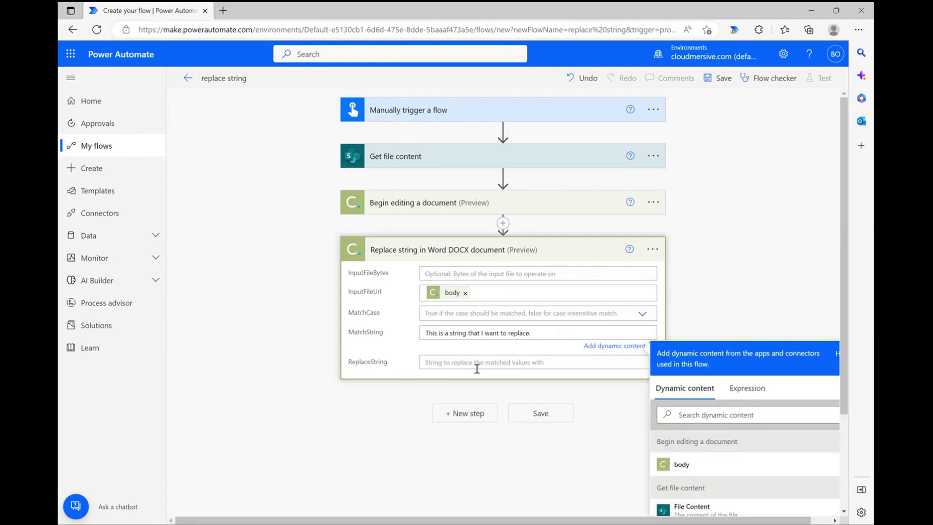
pyautogui.click(479, 363)
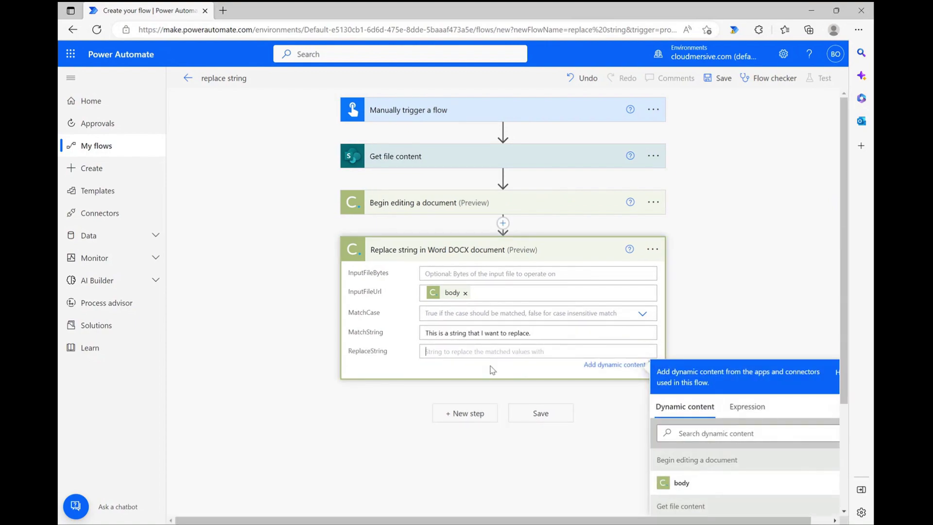
pyautogui.write('This string has rep')
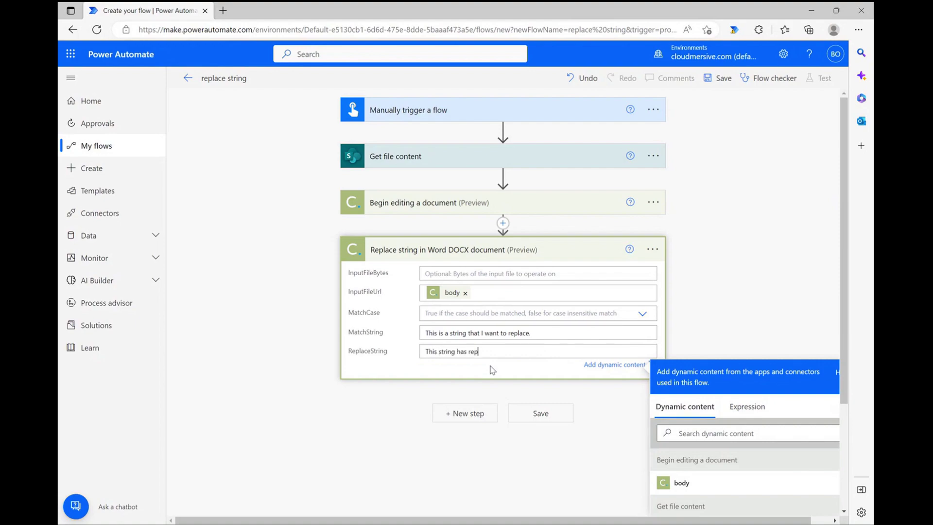
pyautogui.write('laced the old string.')
pyautogui.click(764, 292)
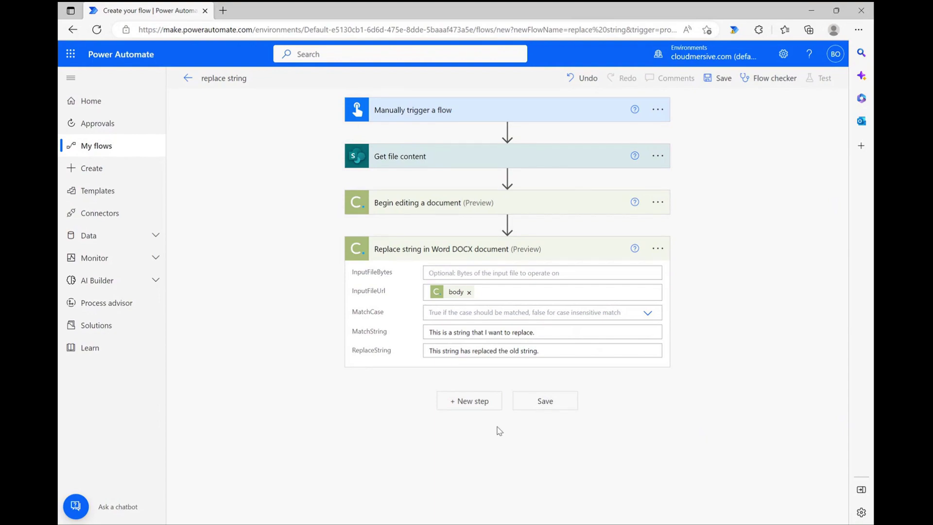
# Step: Add a SharePoint Update file step writing OutputContent back to Power Automate Samples/Demo File.docx
pyautogui.click(480, 407)
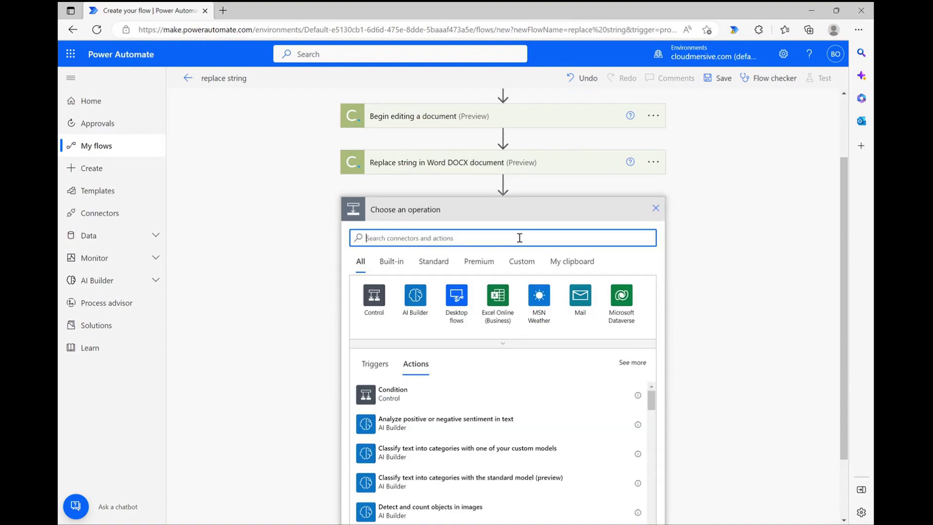
pyautogui.write('update file')
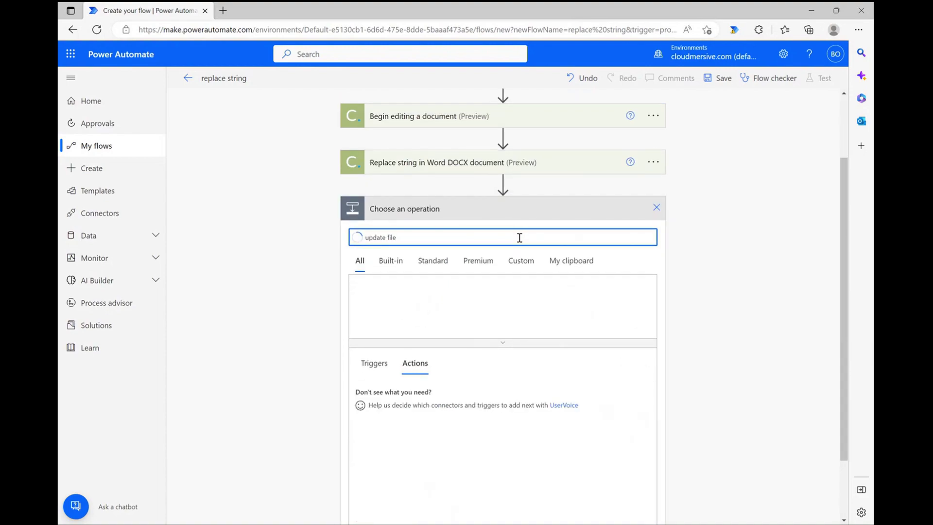
pyautogui.click(507, 339)
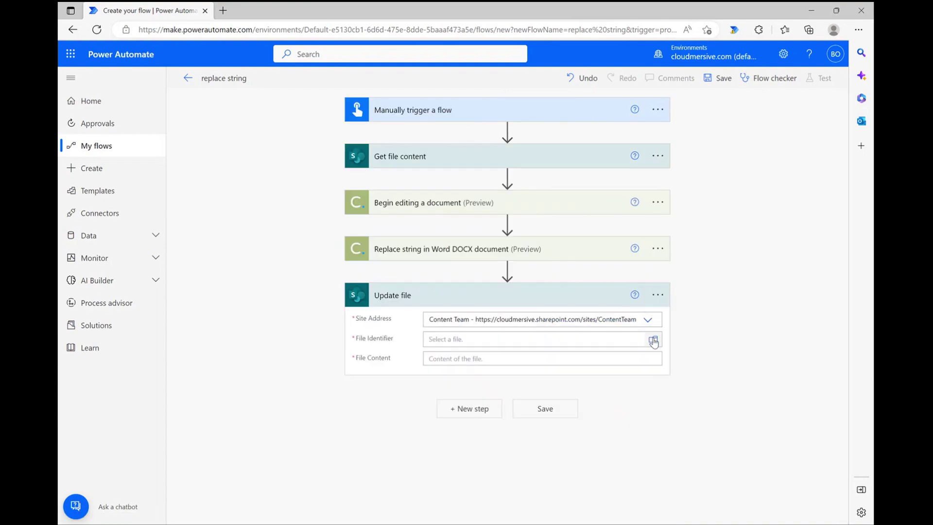
pyautogui.click(653, 339)
pyautogui.click(811, 293)
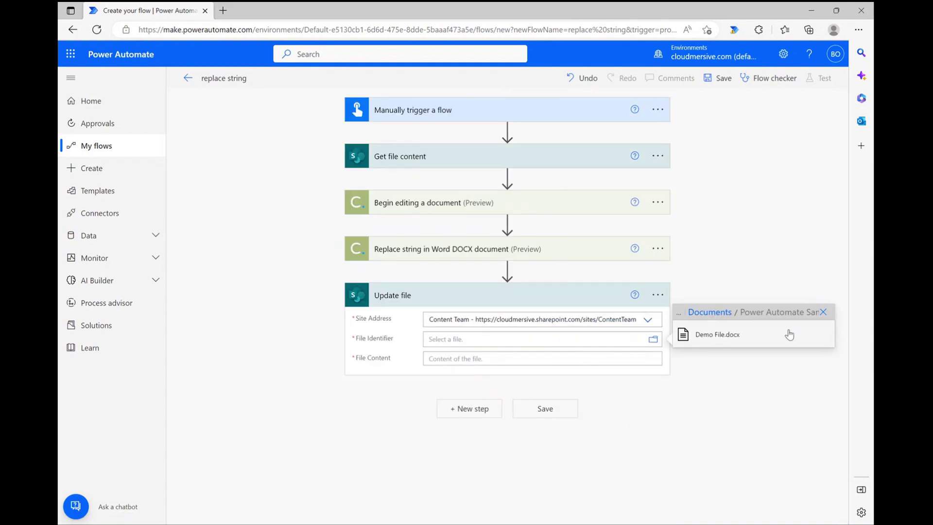
pyautogui.click(483, 360)
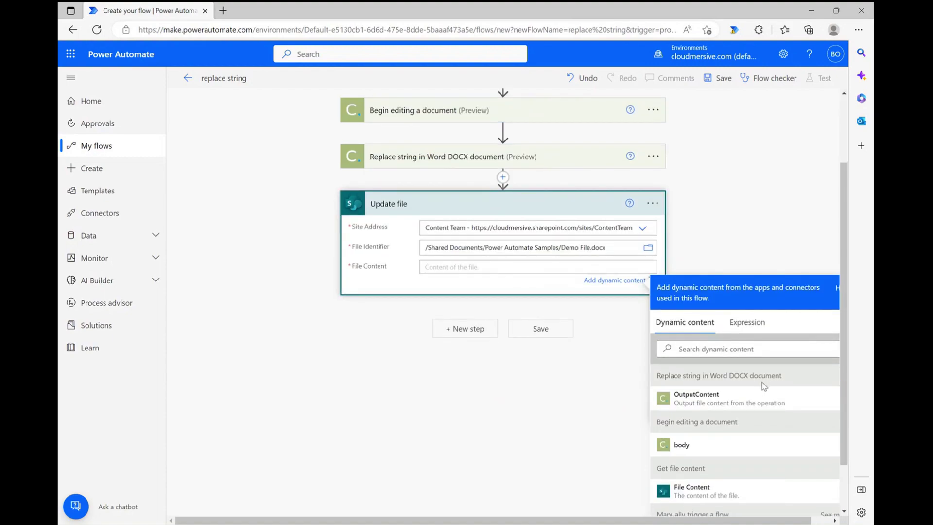
pyautogui.click(734, 403)
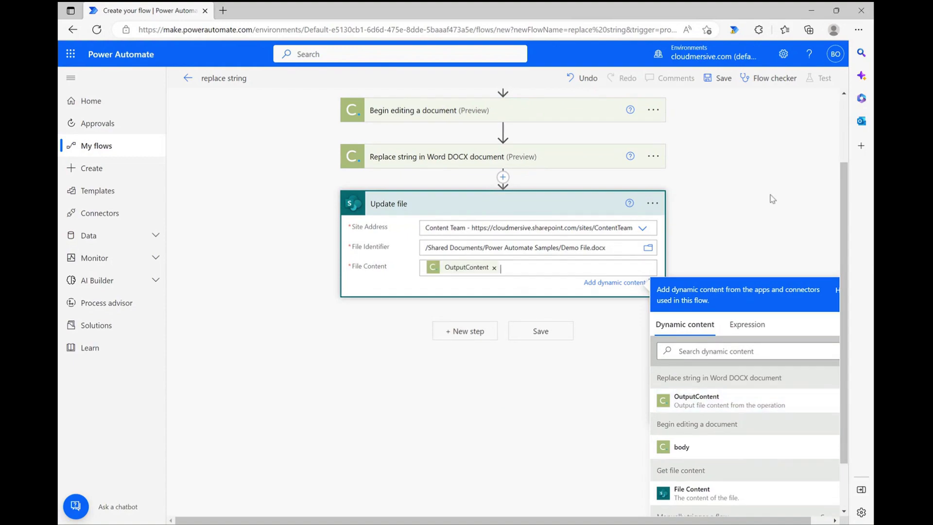
pyautogui.click(772, 198)
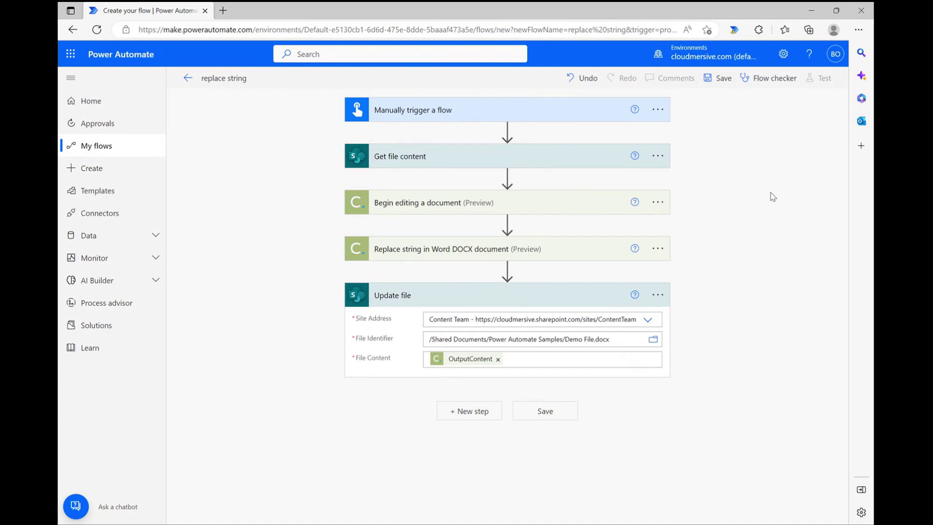
# Step: Save the flow and run a manual test of it
pyautogui.click(546, 411)
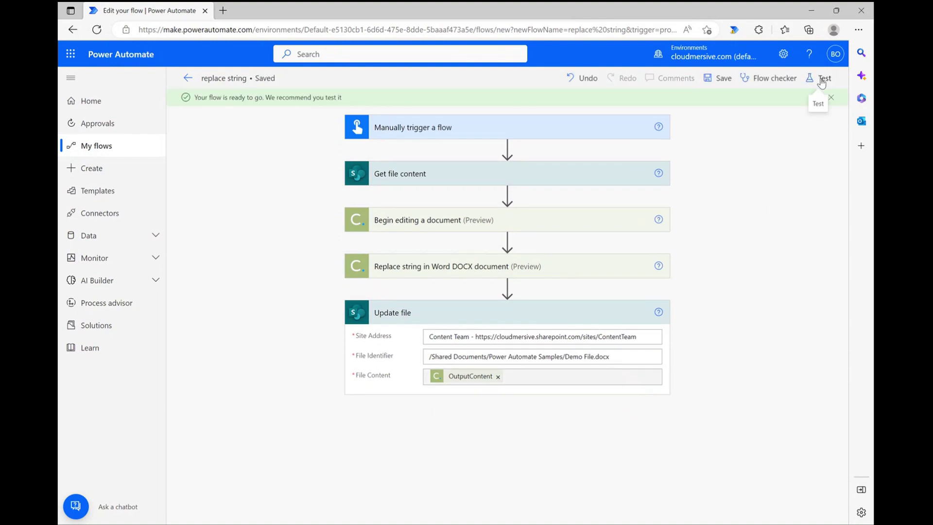
pyautogui.click(821, 83)
pyautogui.click(695, 505)
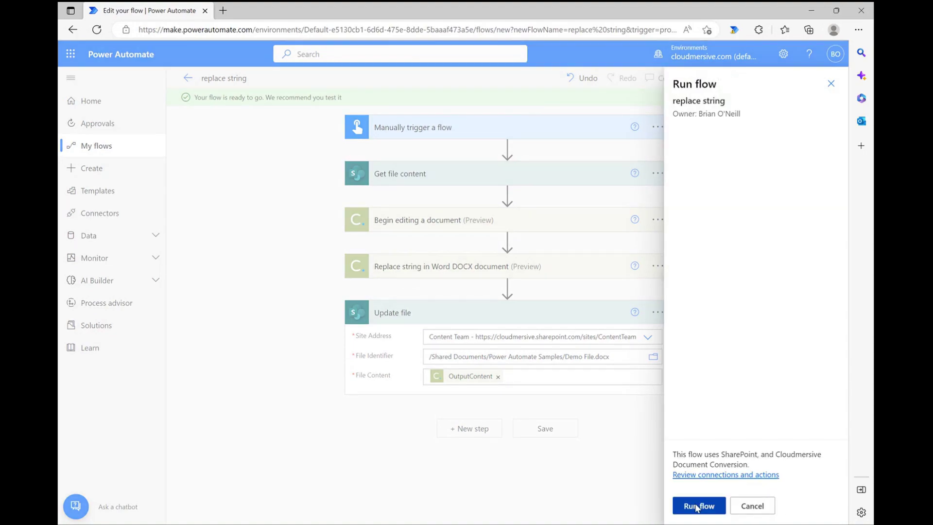
pyautogui.click(697, 506)
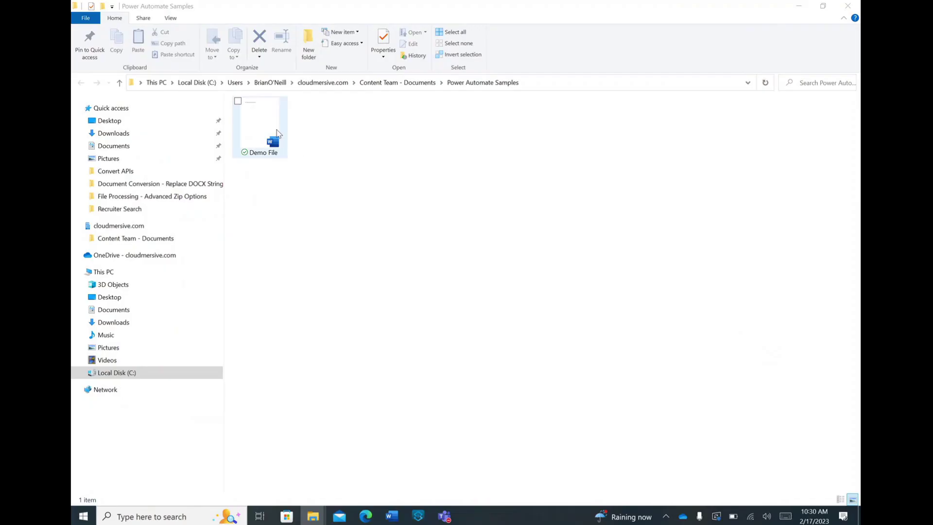
# Step: Open Demo File from the Power Automate Samples folder in Word
pyautogui.doubleClick(270, 131)
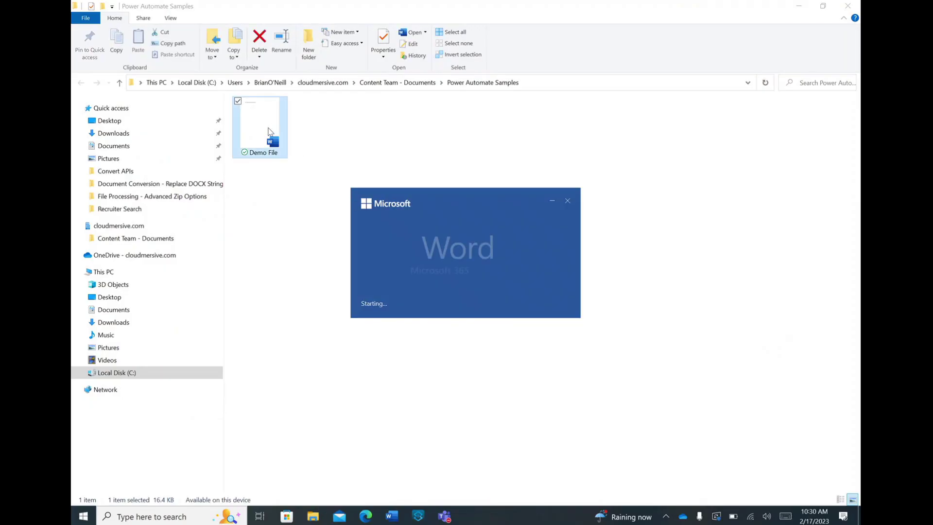